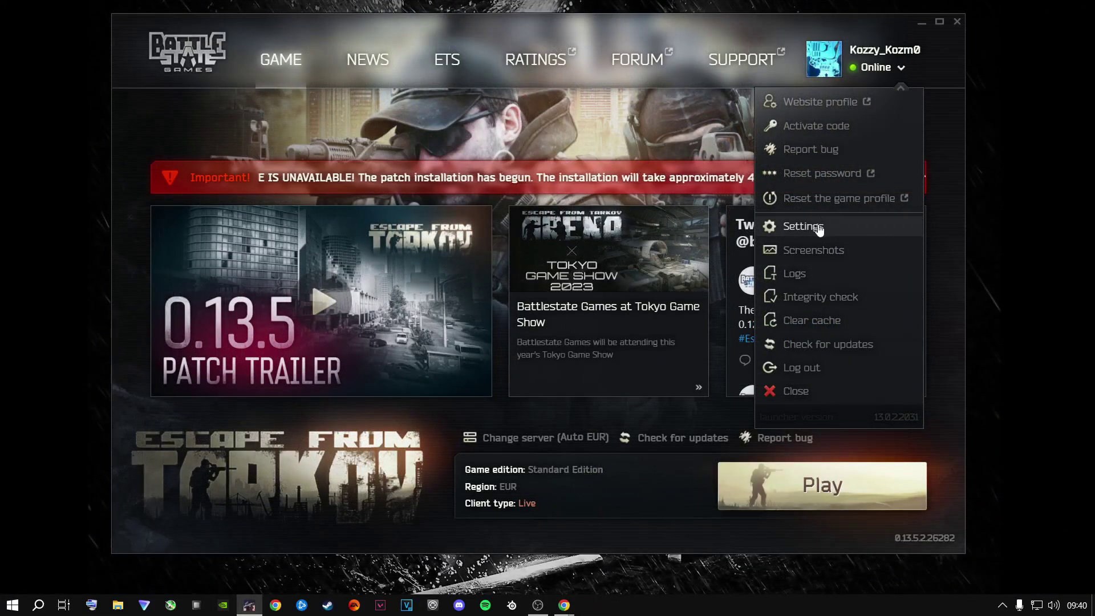
Step: Open the settings of the Battlestate Games launcher from the account options
click(819, 226)
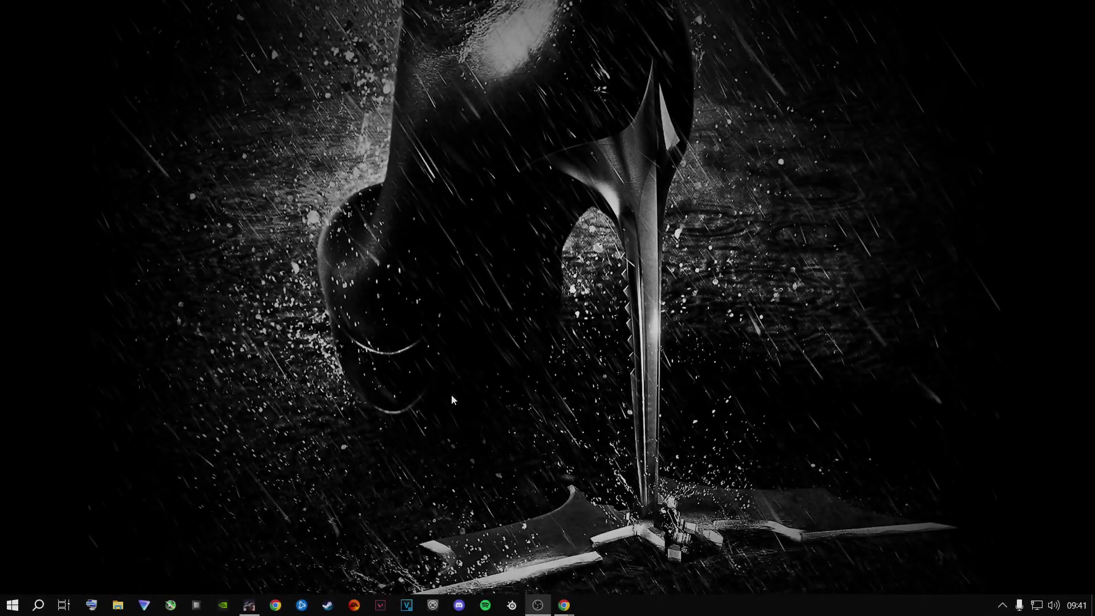
Step: Open Windows Settings through a system search for "settings" and go to the Gaming category
click(12, 605)
click(241, 515)
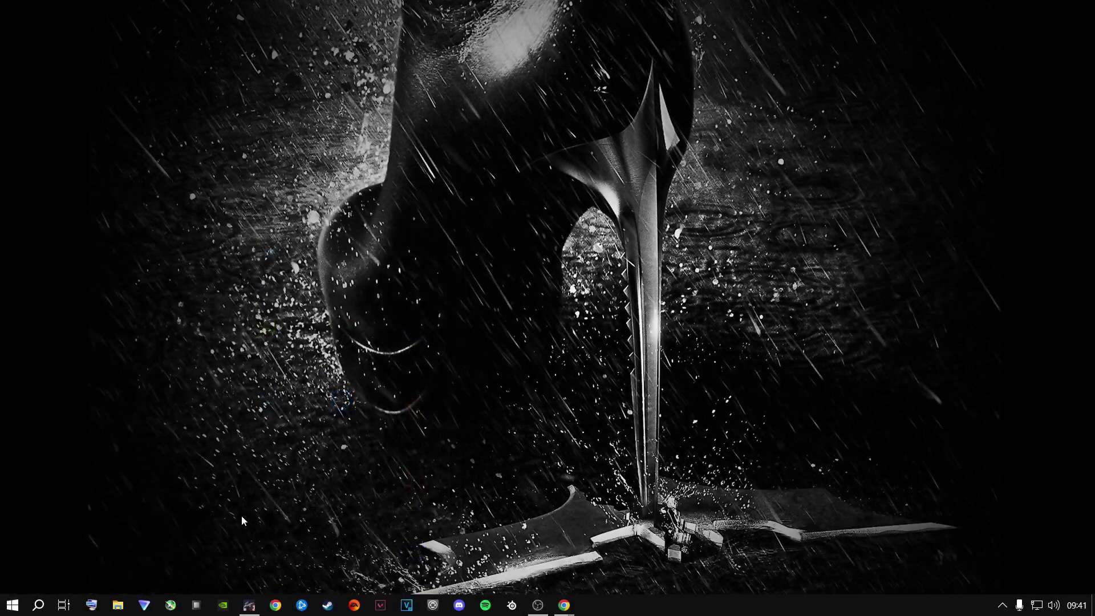
click(38, 604)
text(settings)
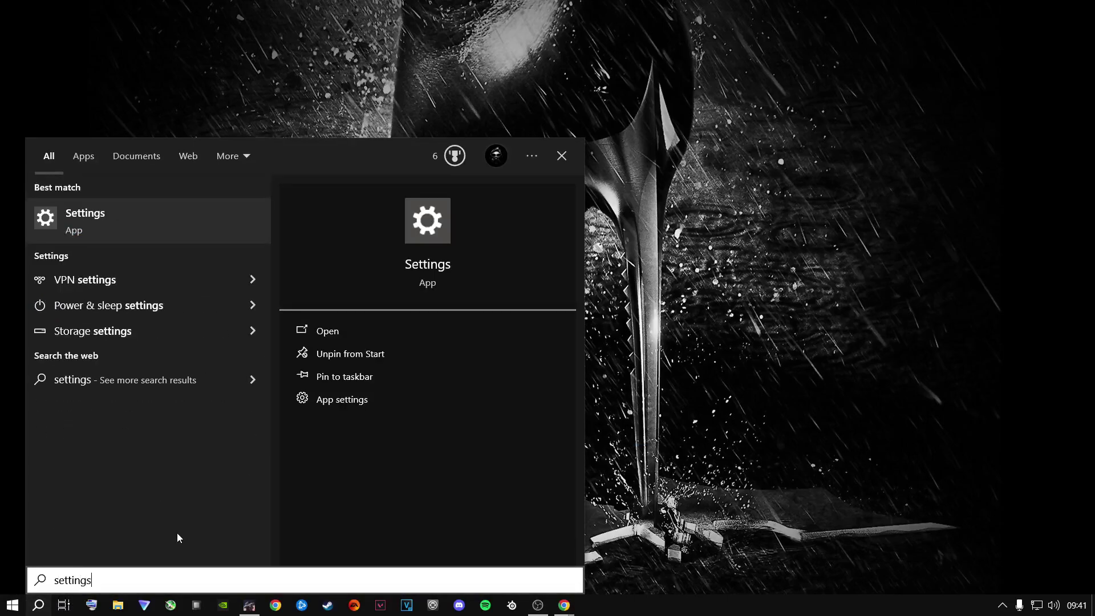
key(Return)
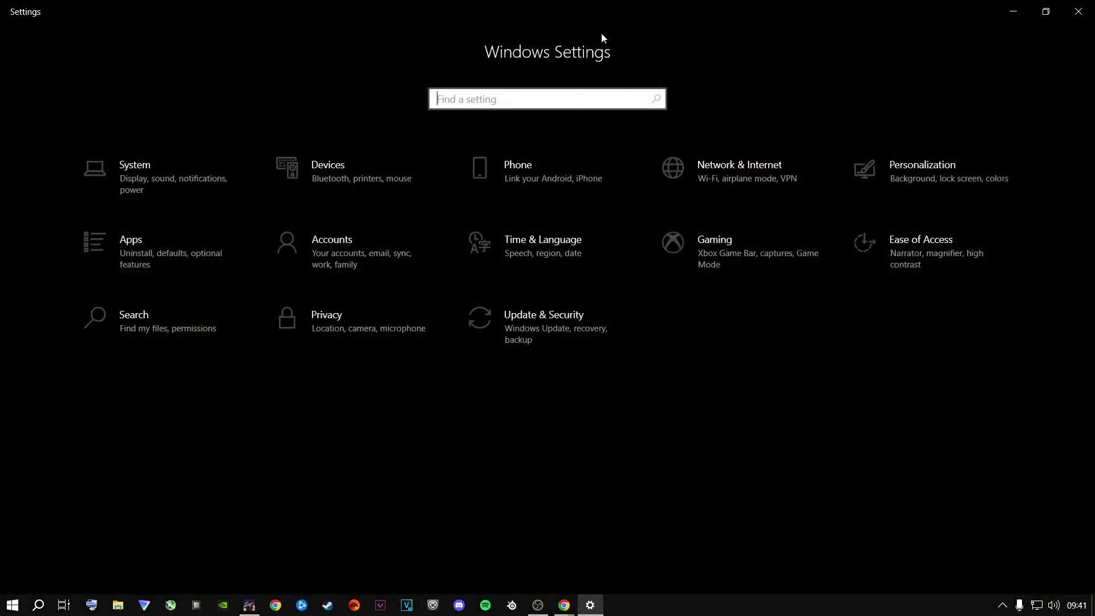
click(721, 245)
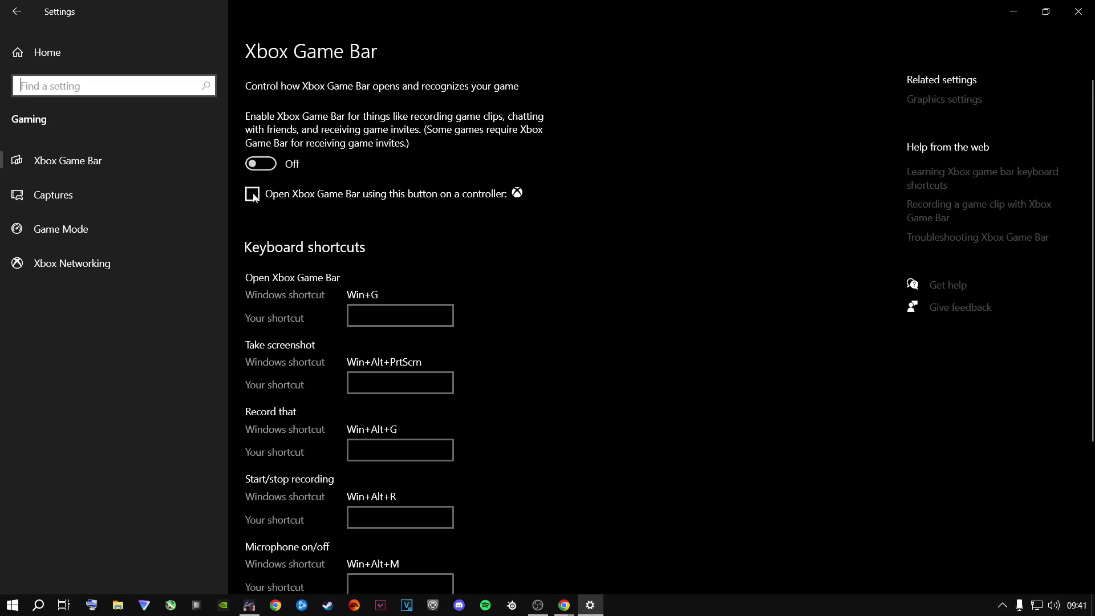
Step: Review the Captures page's background recording, recorded audio and recorded video options
click(51, 196)
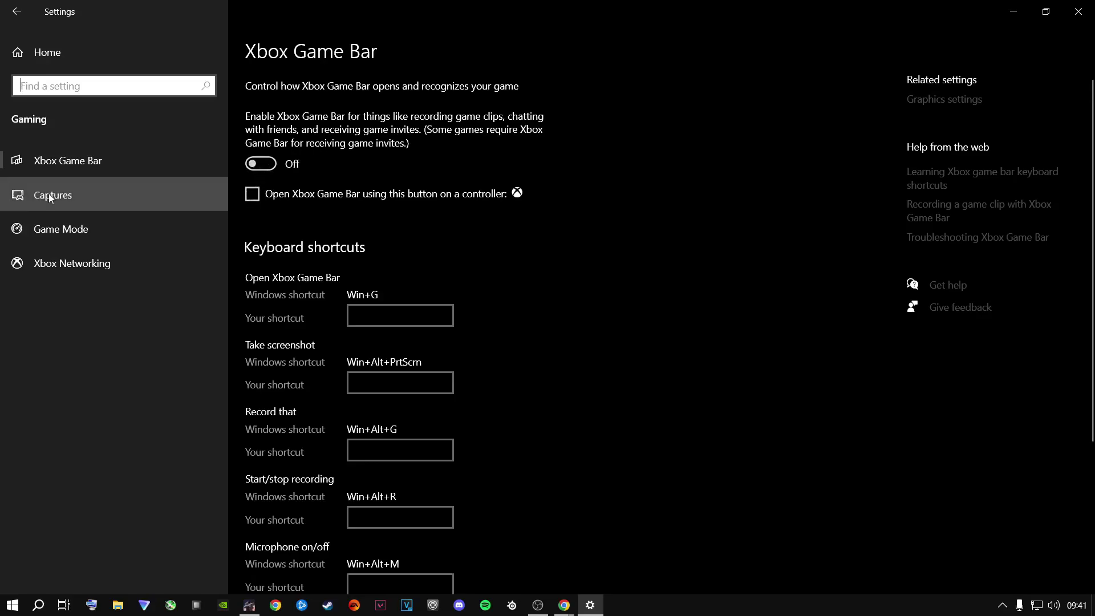
scroll(465, 276, down, 3)
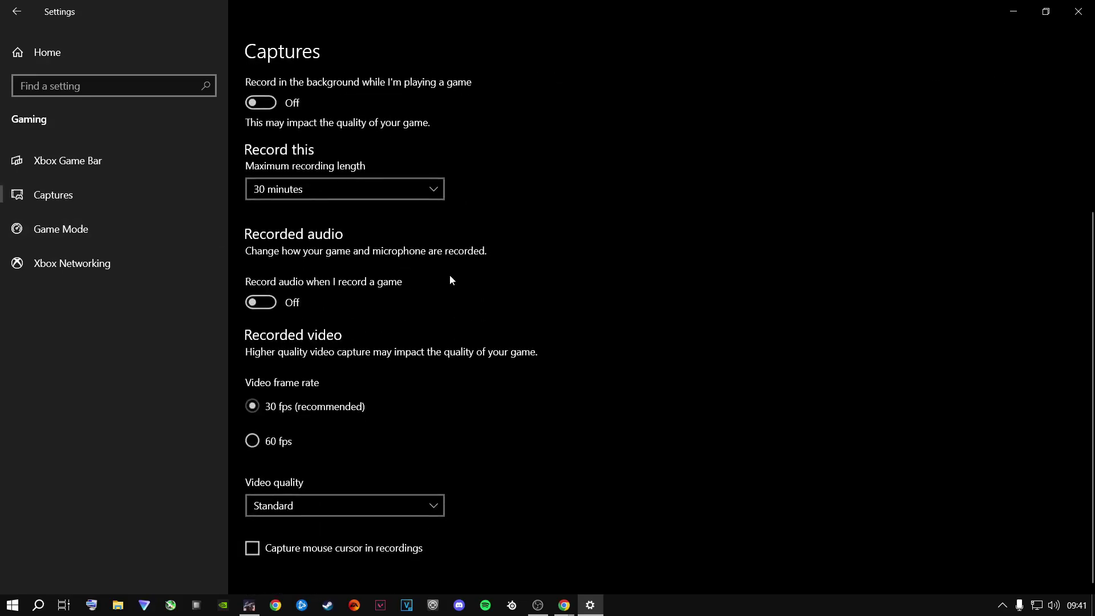
scroll(419, 351, up, 3)
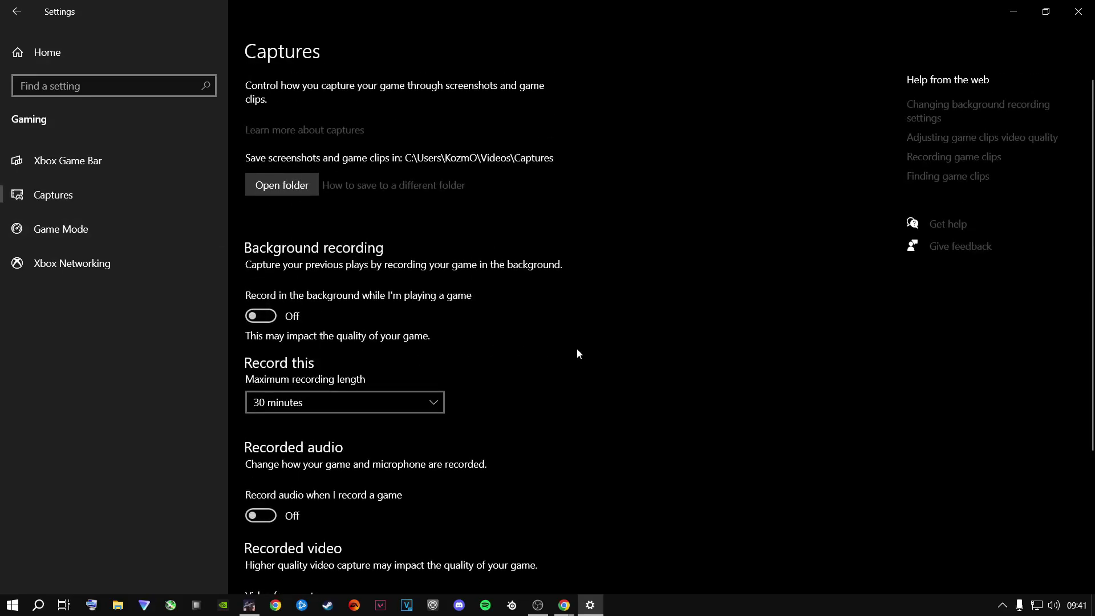
scroll(577, 353, down, 3)
scroll(573, 356, up, 3)
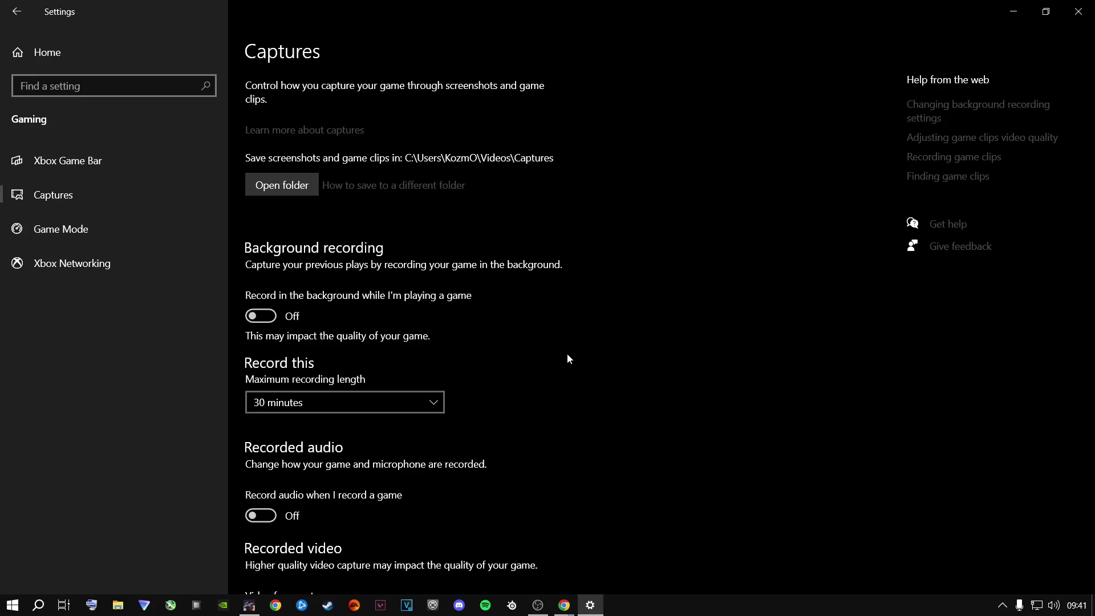
scroll(471, 284, down, 3)
scroll(487, 399, up, 3)
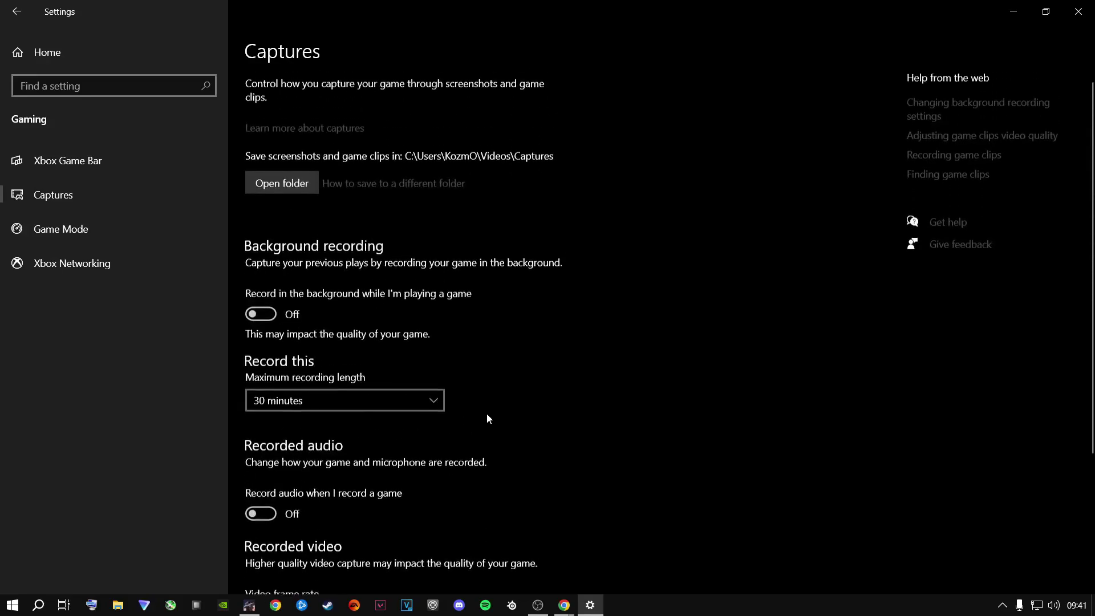
scroll(411, 286, down, 3)
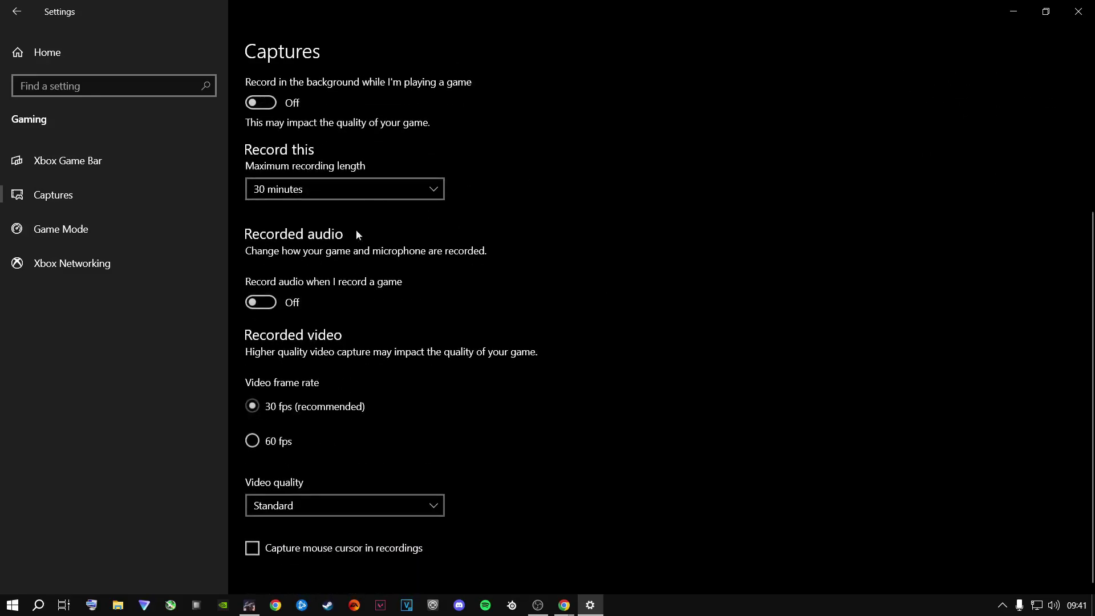
scroll(358, 234, up, 3)
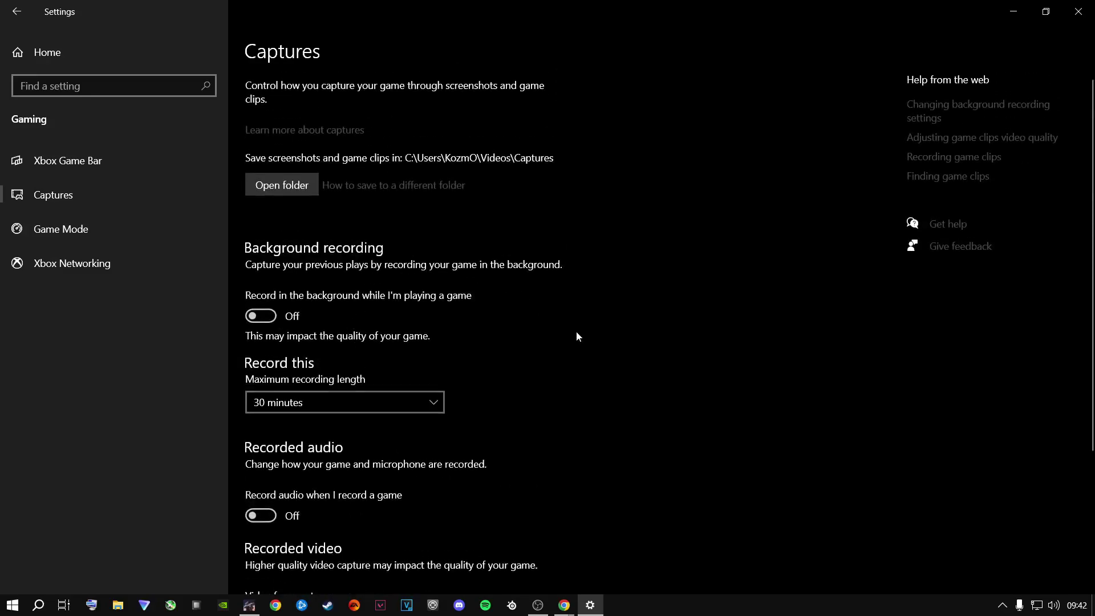
Step: Check the Game Mode page and go to its related Graphics settings
click(50, 228)
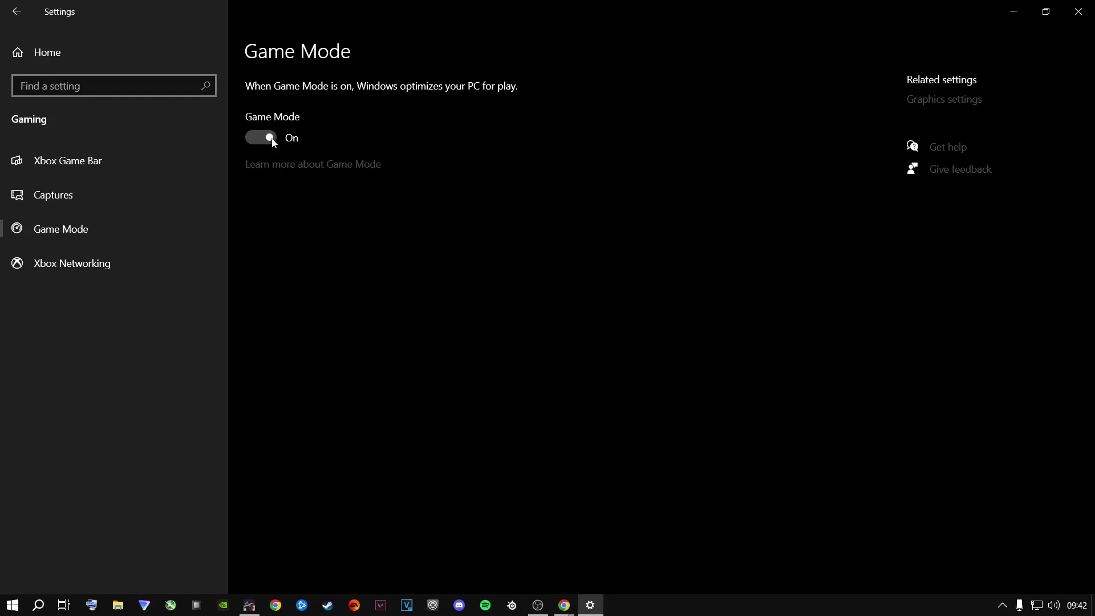
click(948, 100)
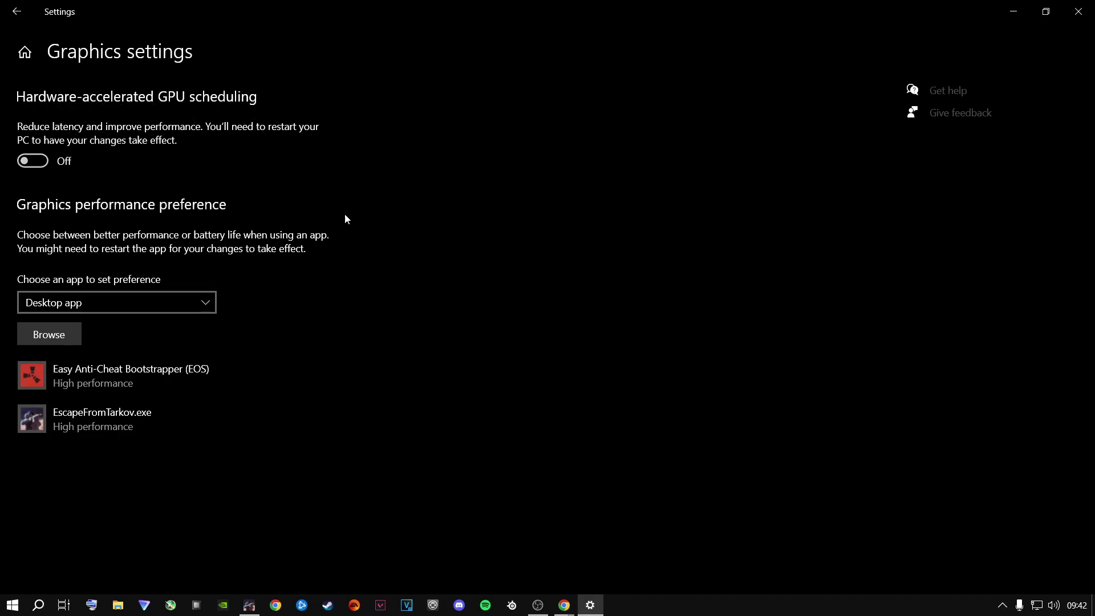
Step: Try turning on hardware-accelerated GPU scheduling, and switch it back off
click(46, 163)
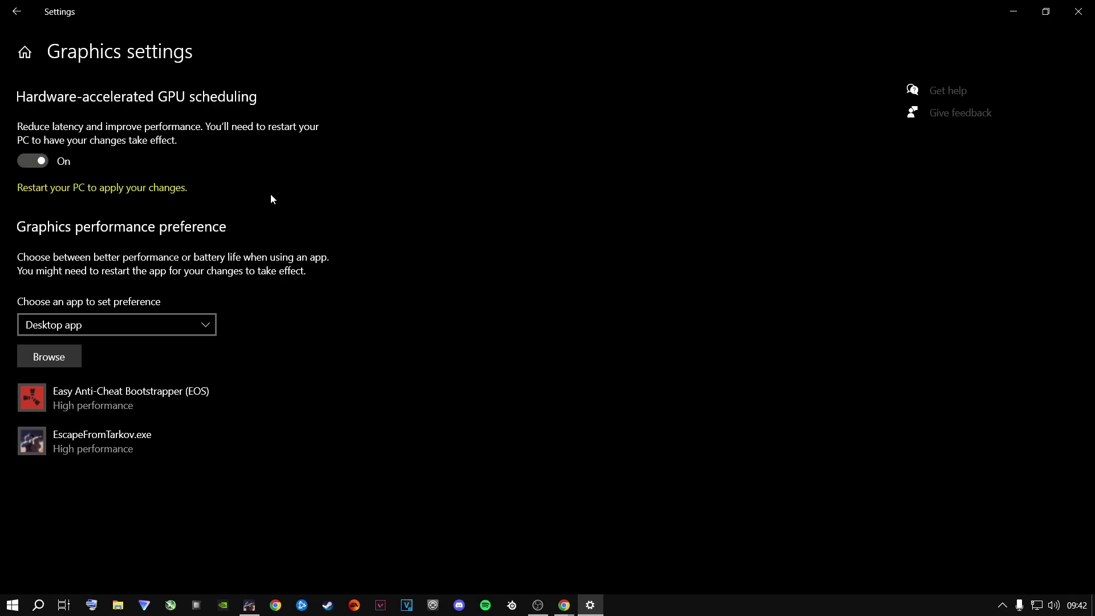
click(31, 162)
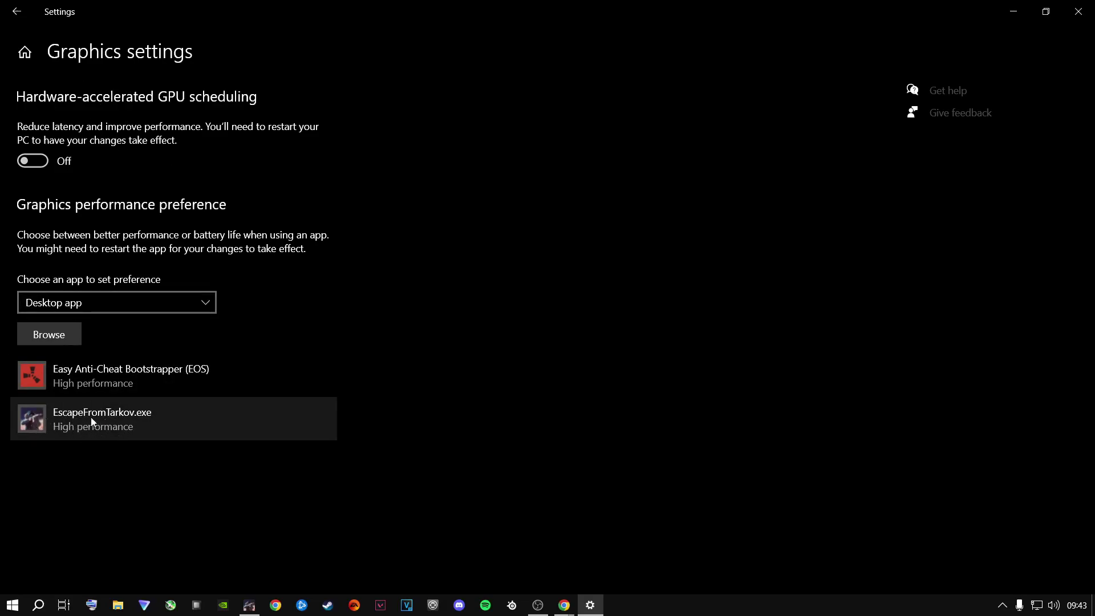
Step: Choose EscapeFromTarkov from the BattleState Games folder for the graphics performance list and save its preference as High performance
click(60, 337)
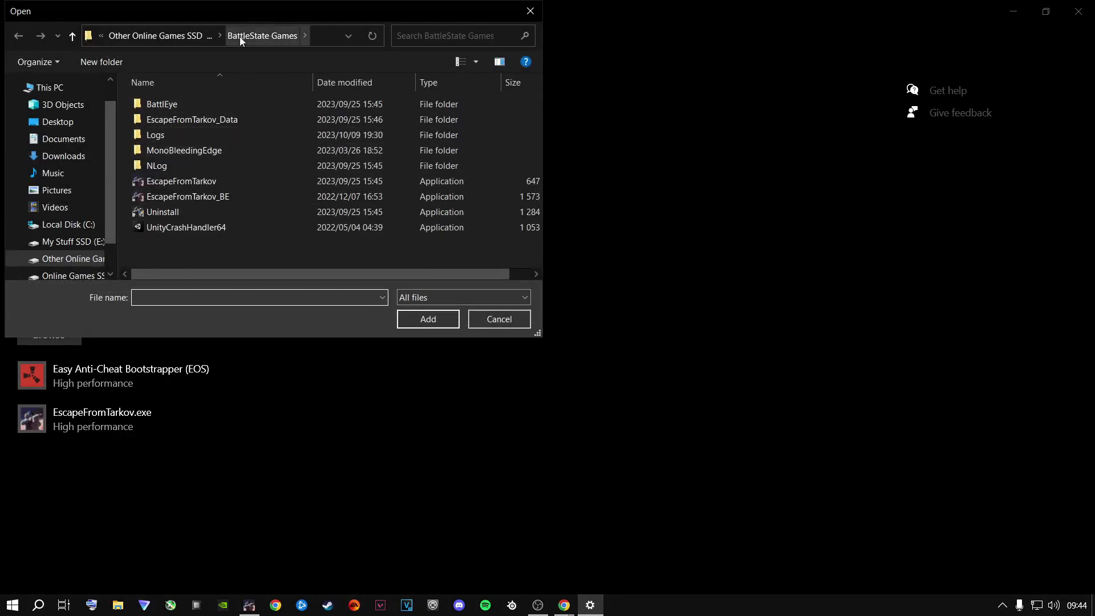
click(167, 184)
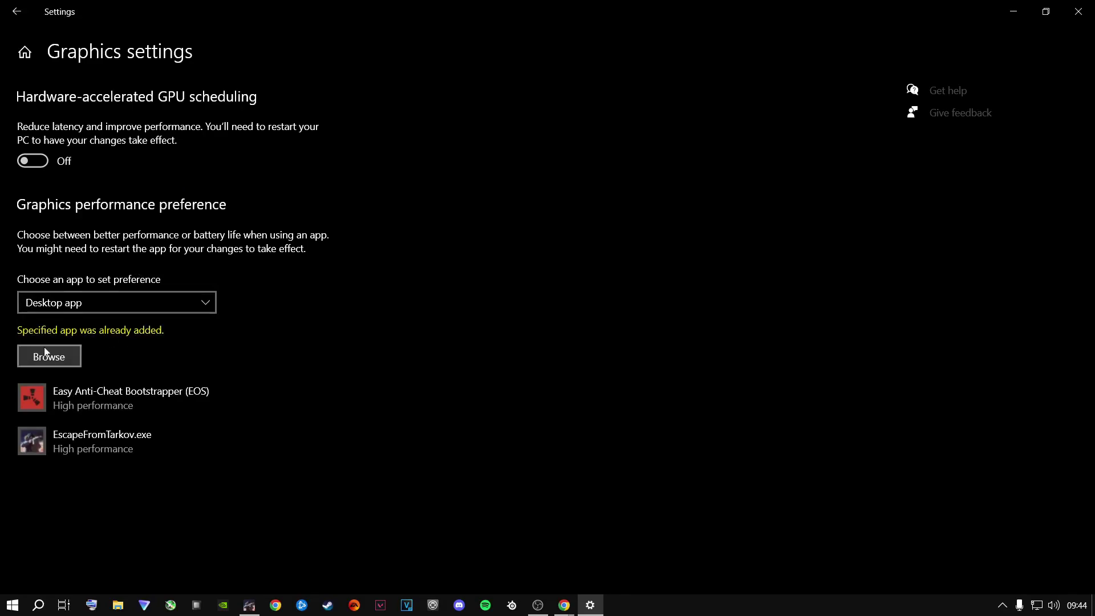
click(89, 448)
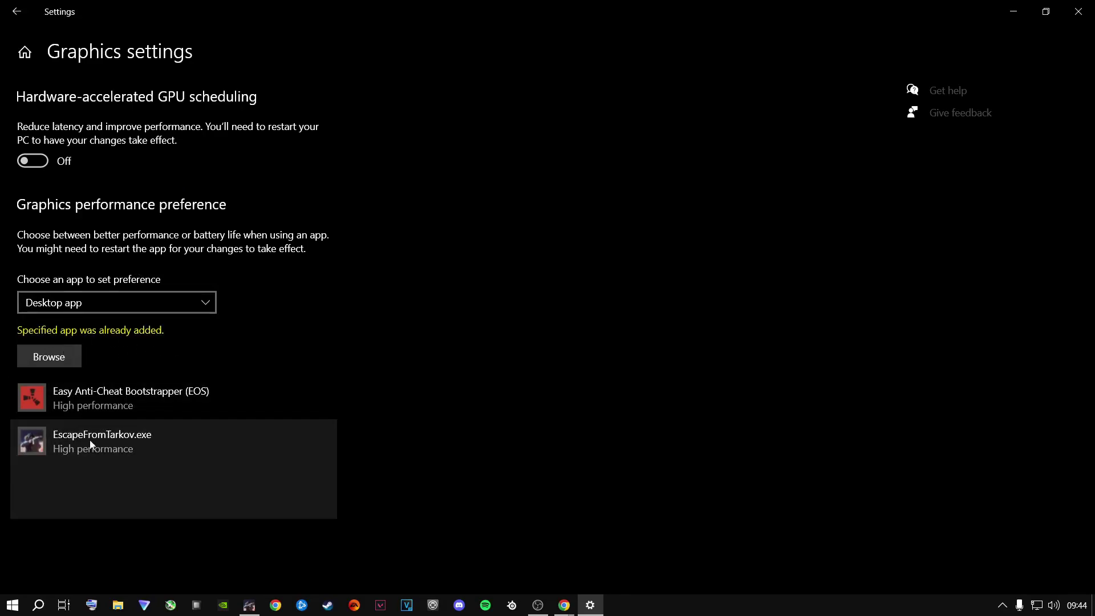
click(222, 504)
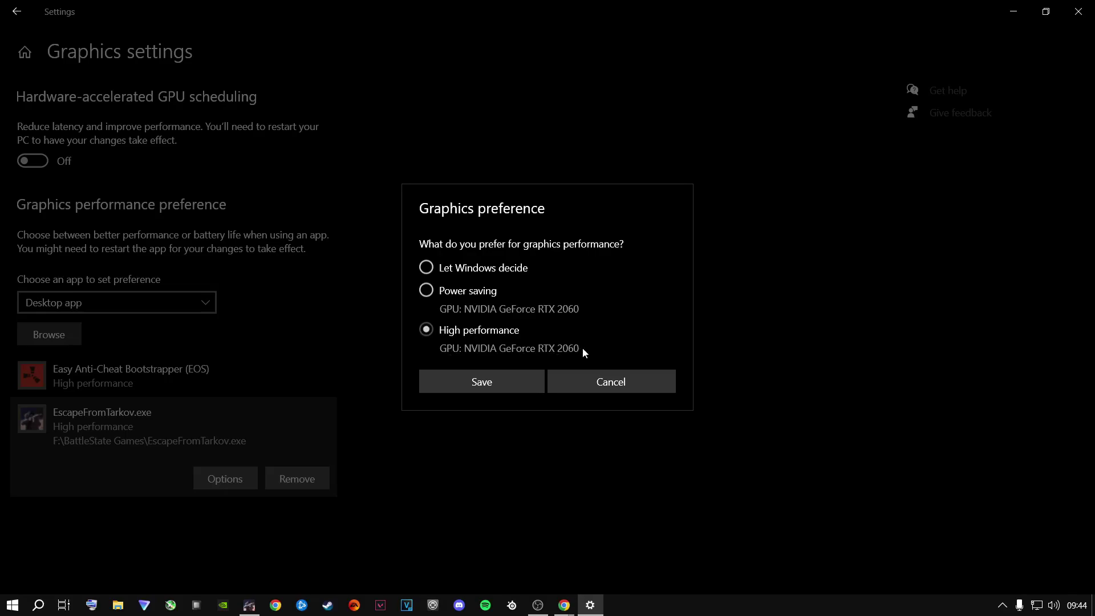
click(469, 380)
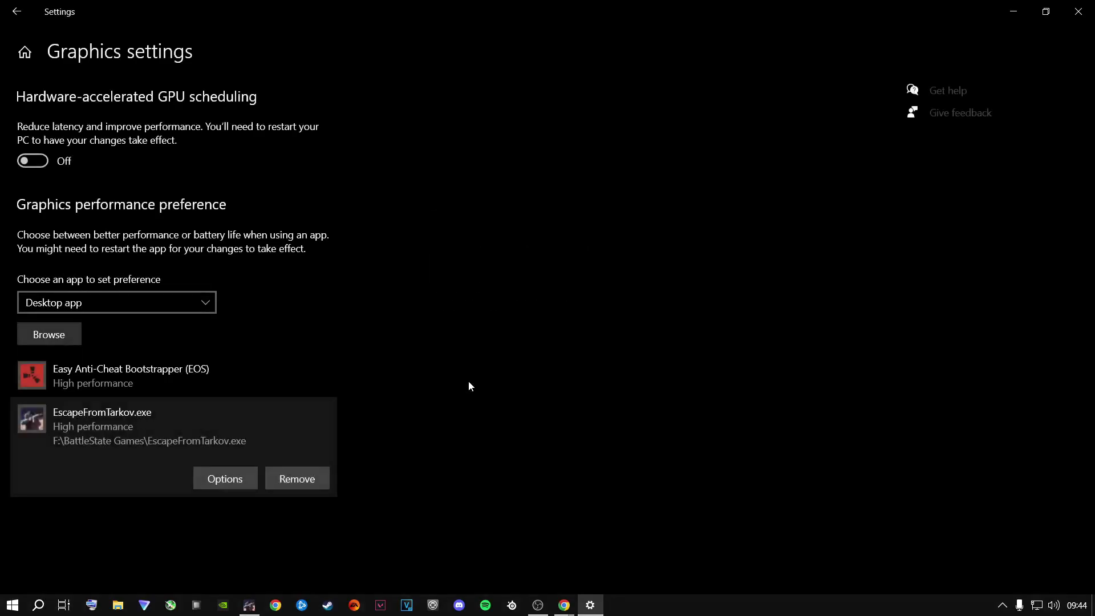
Step: Open the Background apps page in the Privacy settings and set "Let apps run in the background" to off
click(24, 52)
click(342, 323)
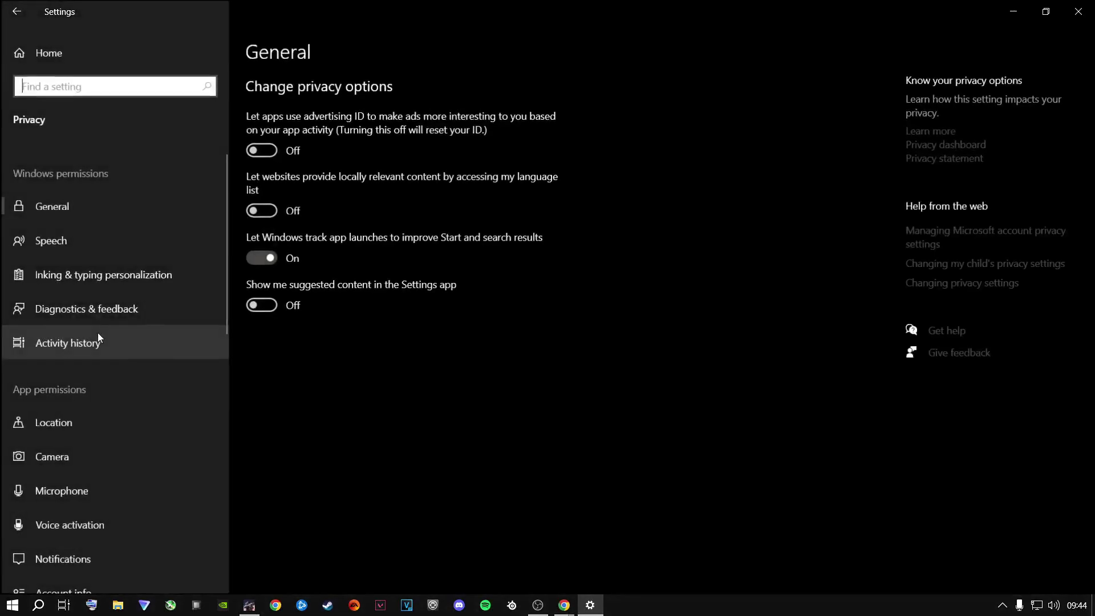
scroll(97, 332, down, 10)
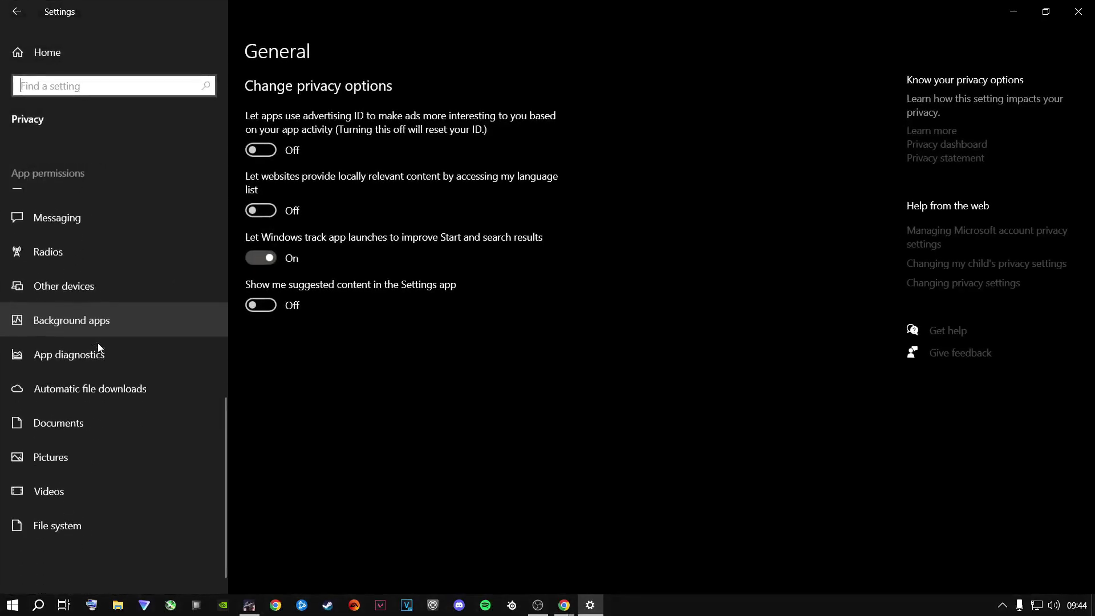
click(83, 315)
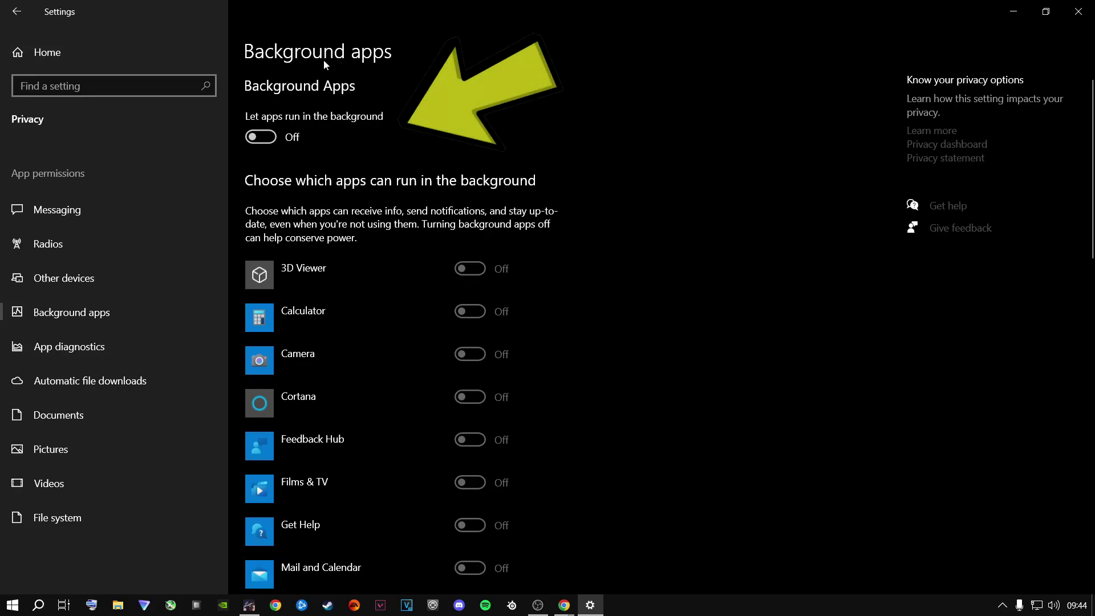
click(264, 138)
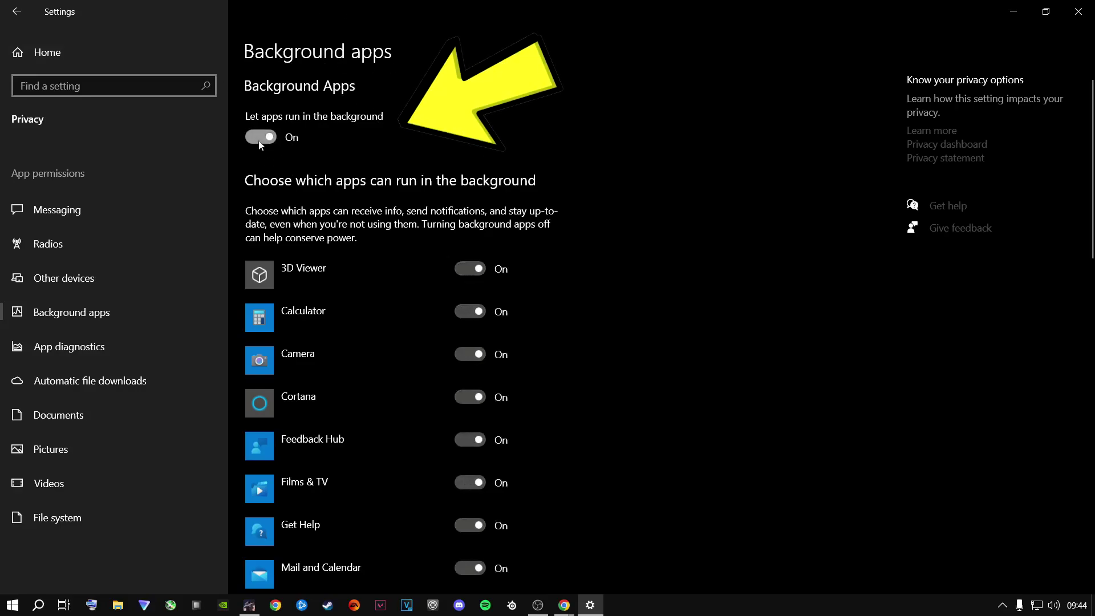
click(260, 141)
Step: Review the full list of individual apps and their background permissions
scroll(397, 279, down, 2)
scroll(397, 284, down, 10)
scroll(391, 320, up, 12)
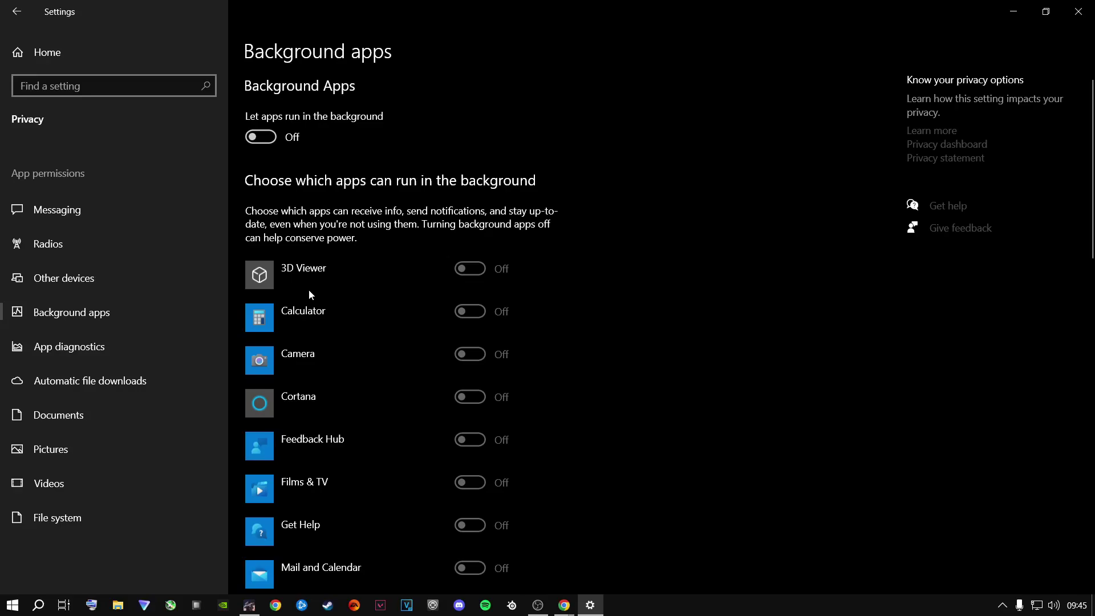
scroll(309, 294, down, 10)
scroll(312, 296, down, 4)
scroll(306, 317, up, 14)
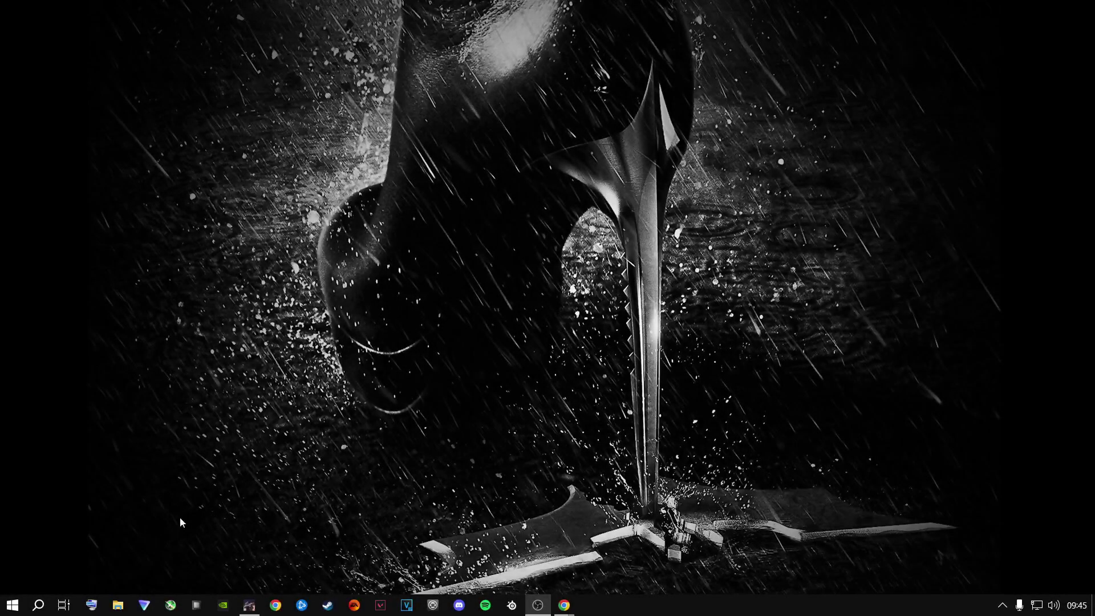
Step: Open Command Prompt as administrator, enter the system file check "sfc /scannow", and close the window
click(45, 613)
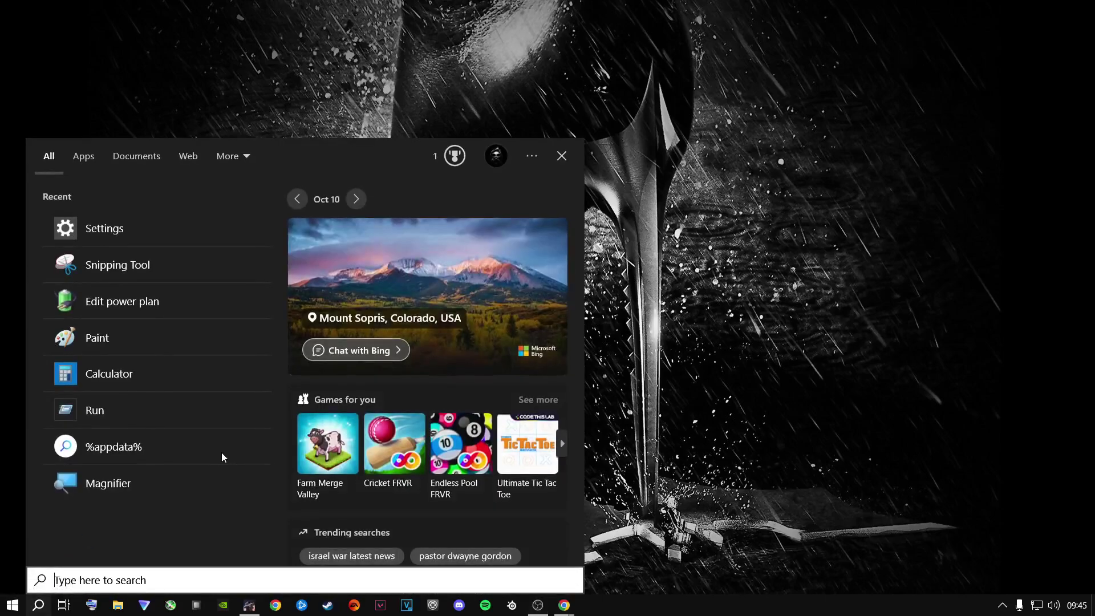
text(cmd)
right_click(87, 211)
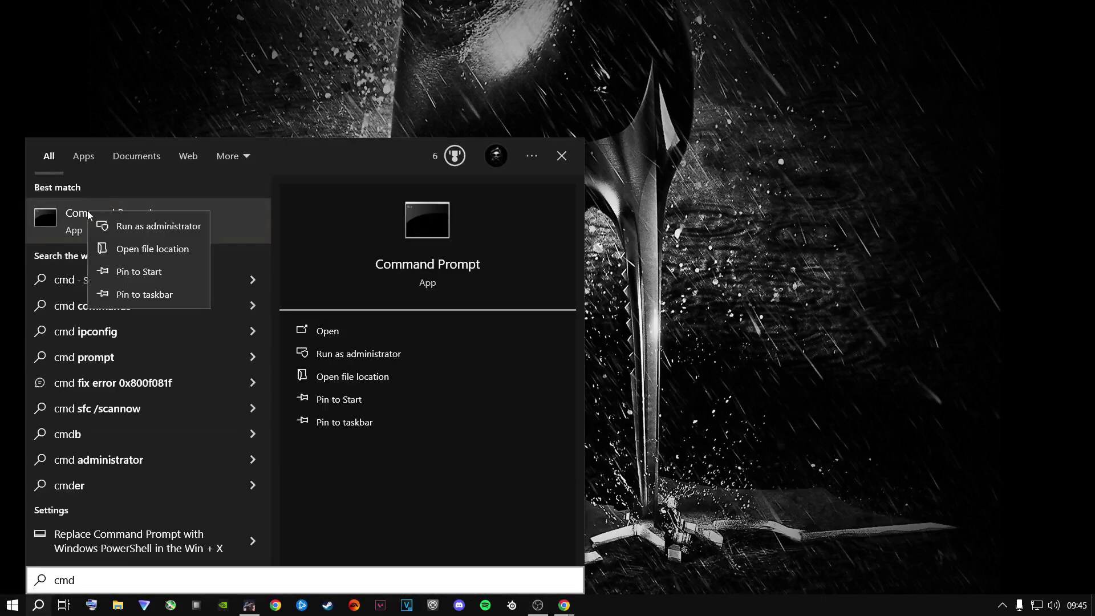
click(124, 224)
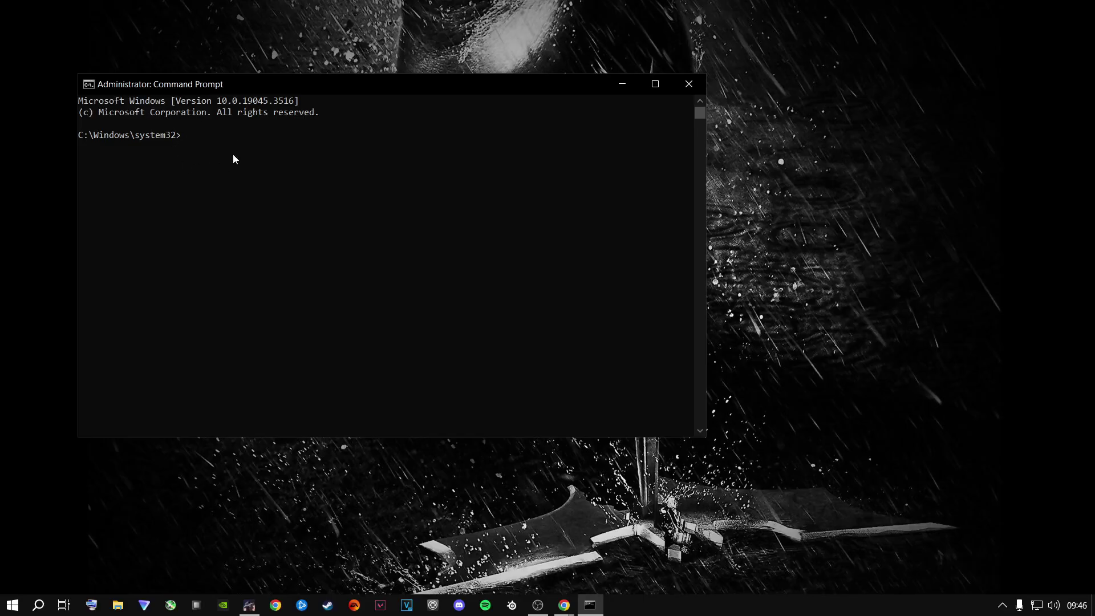
text(sfc /scannow)
click(689, 84)
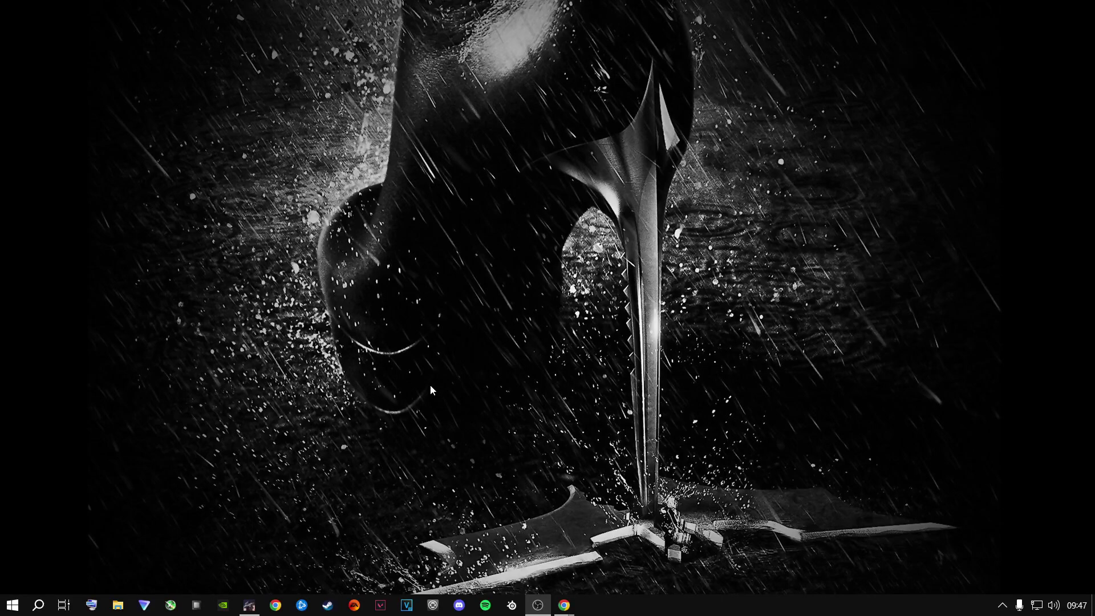
Step: Open the NVIDIA Control Panel from the desktop and show the Adjust image settings with preview page
right_click(435, 311)
click(488, 411)
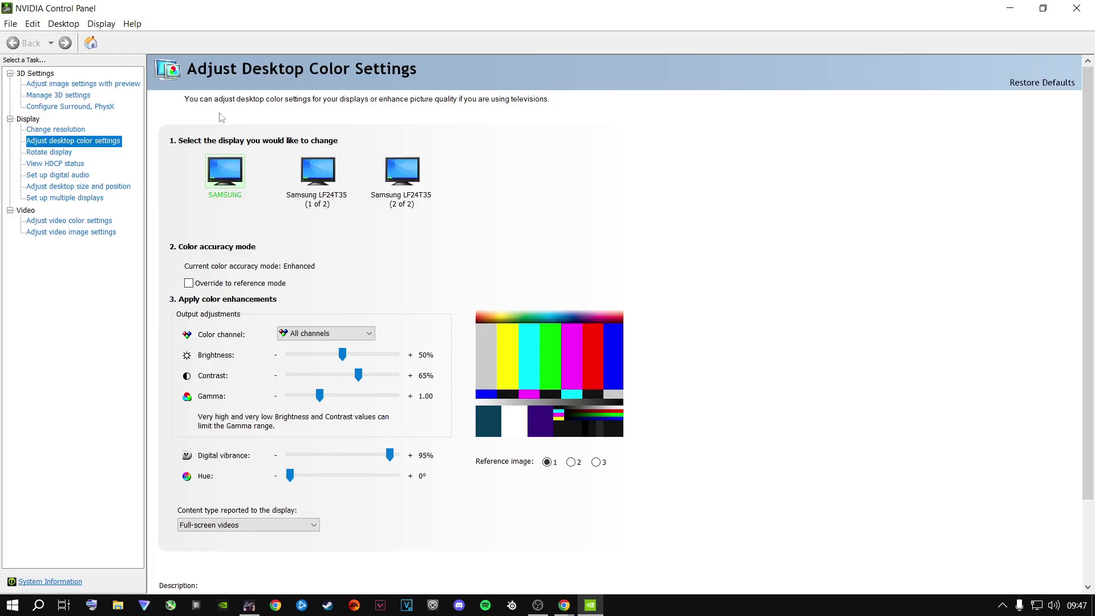
click(80, 84)
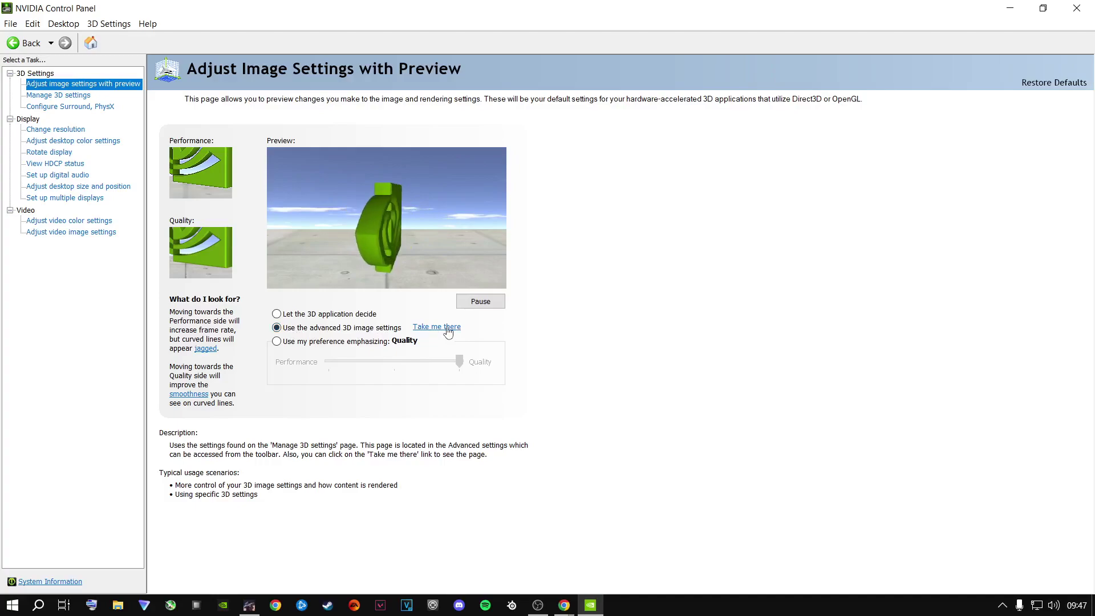
Step: Go to Manage 3D settings and show the program-specific settings
click(52, 97)
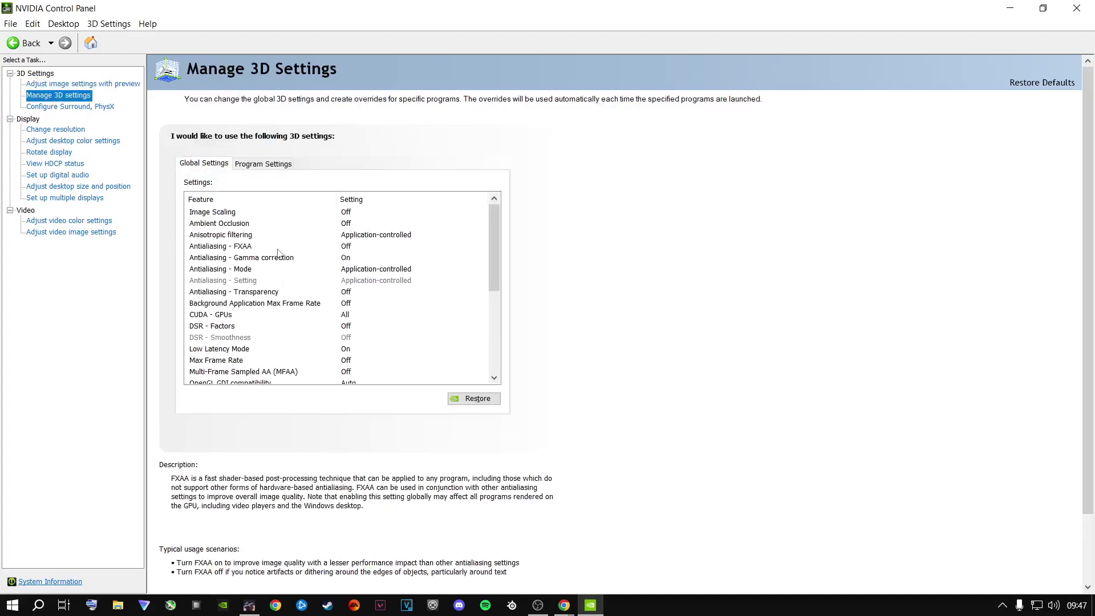
click(258, 167)
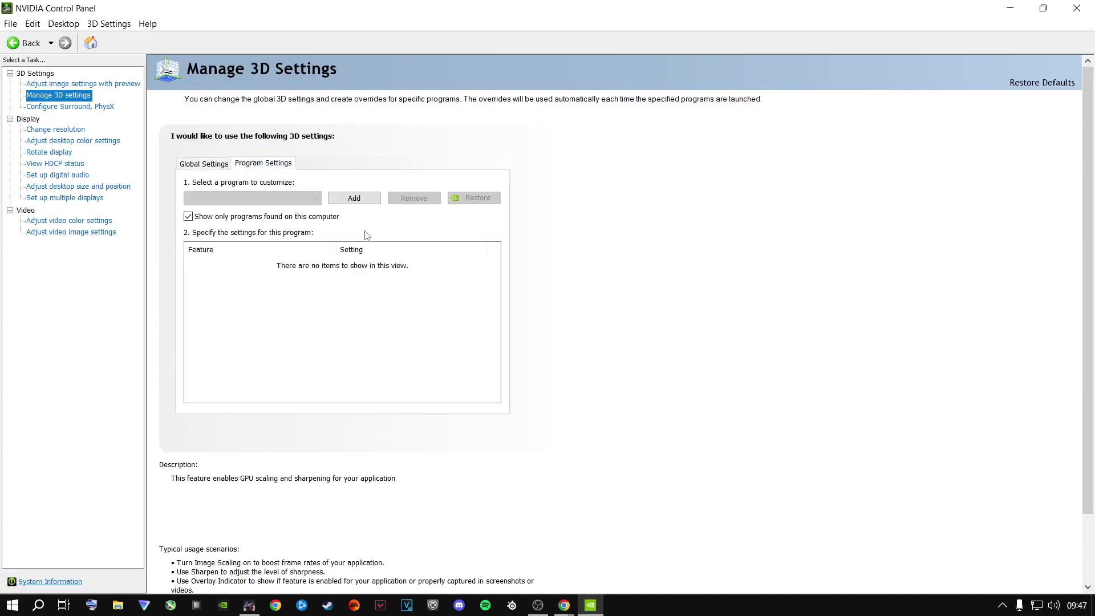
Step: Show the global 3D settings and review the full feature list down to the Vulkan/OpenGL present method
click(206, 164)
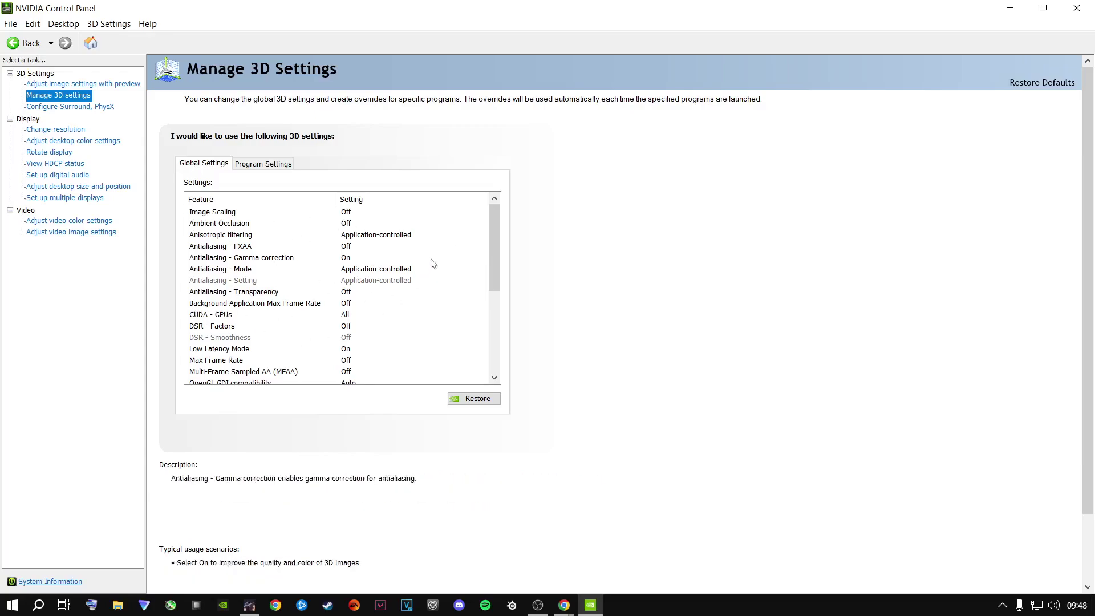
drag(491, 222, 494, 303)
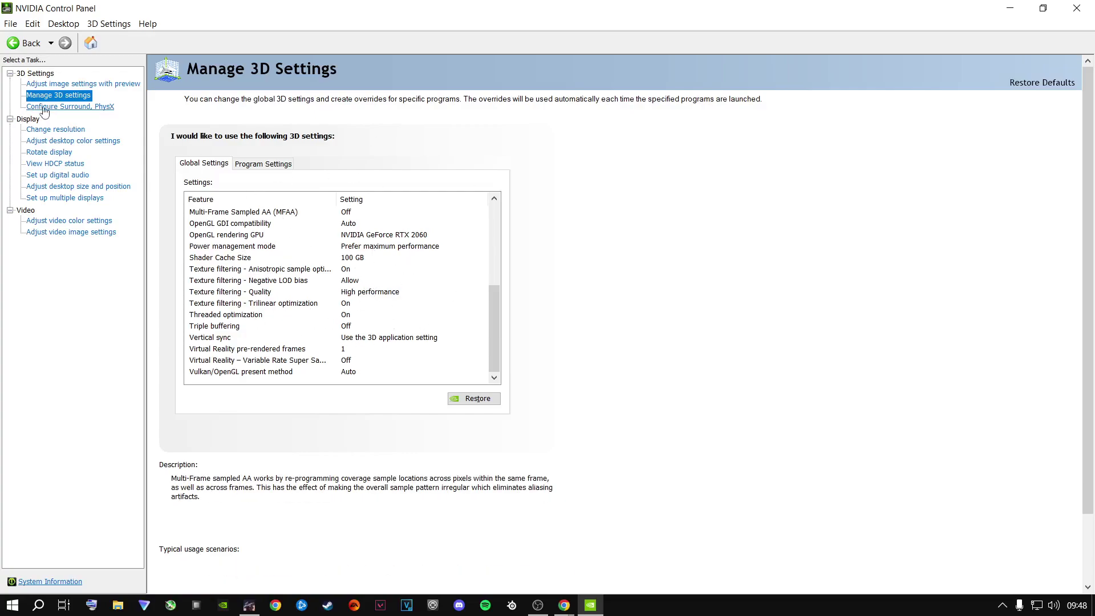
Step: Select NVIDIA GeForce RTX 2060 as the PhysX processor in the Surround, PhysX configuration
click(68, 107)
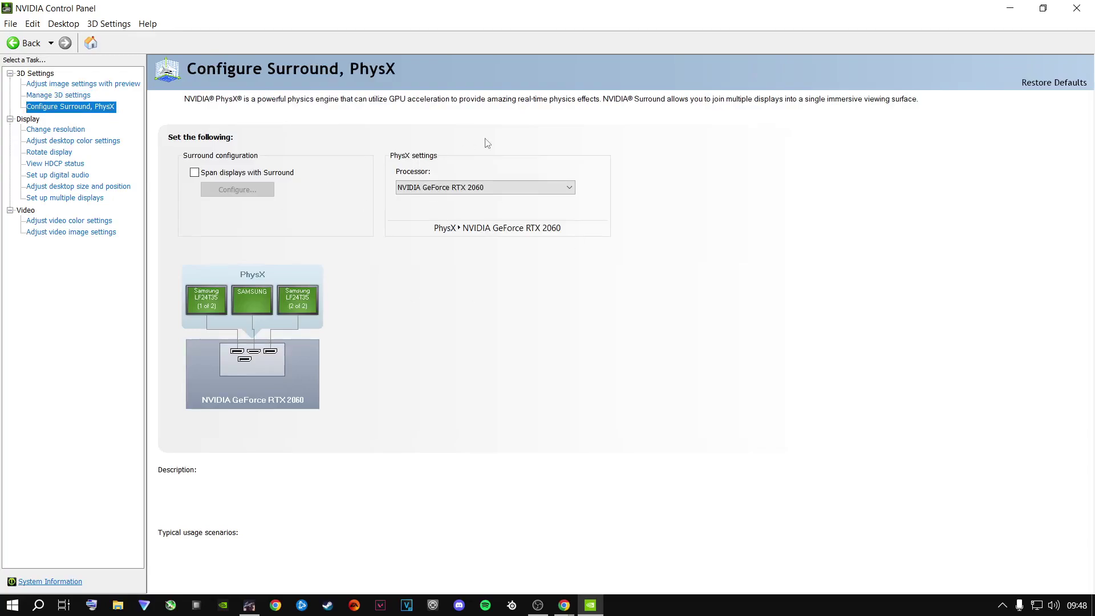
click(467, 185)
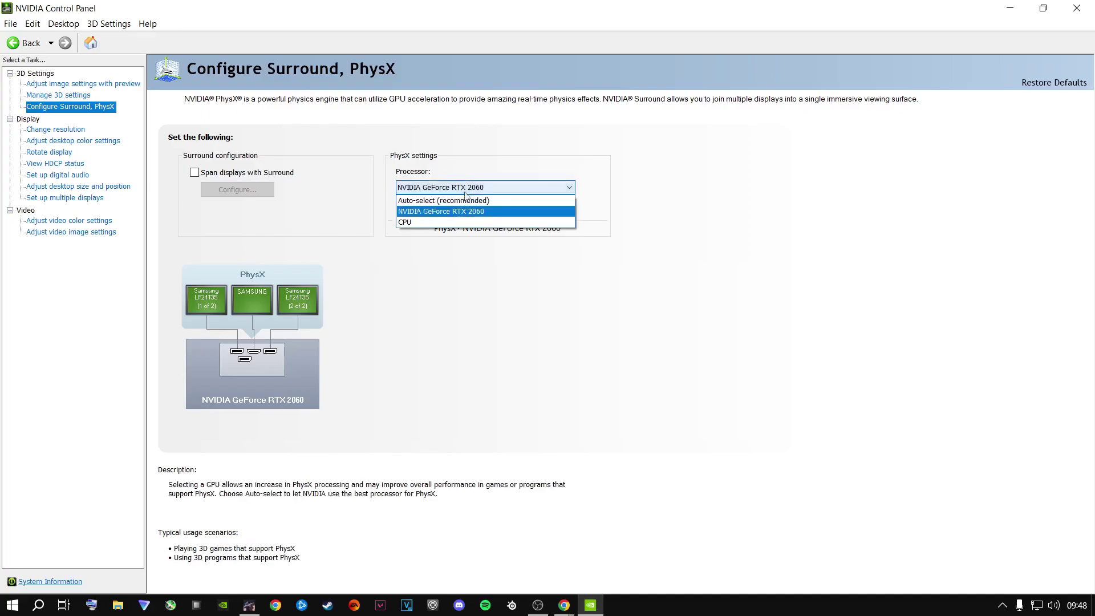
click(439, 212)
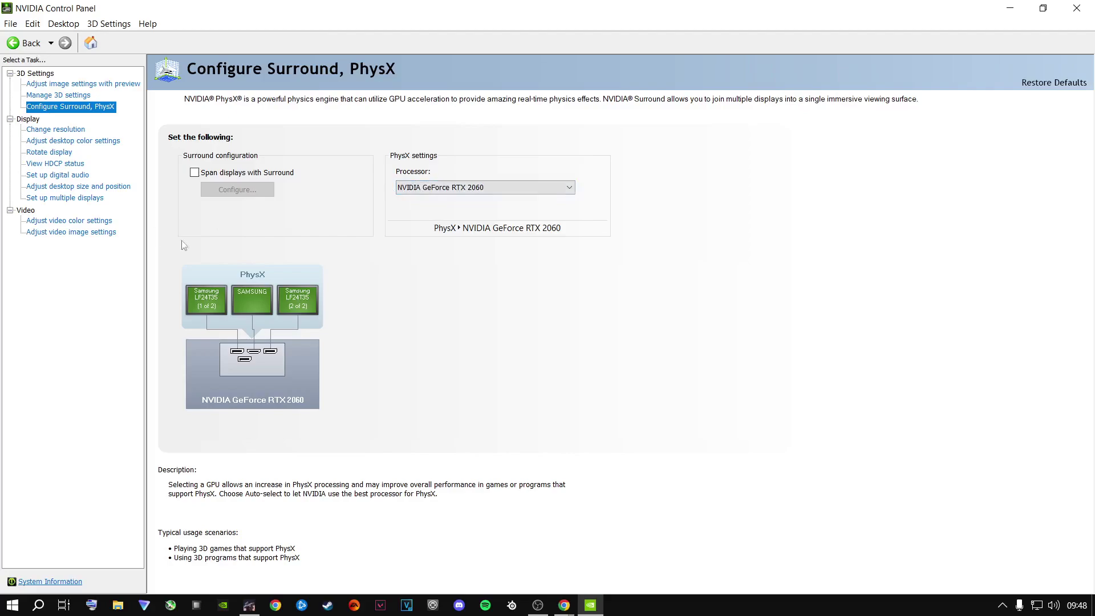
Step: In the desktop color settings, show reference image 3, test digital vibrance at 0%, raise it to near maximum, and apply
click(74, 141)
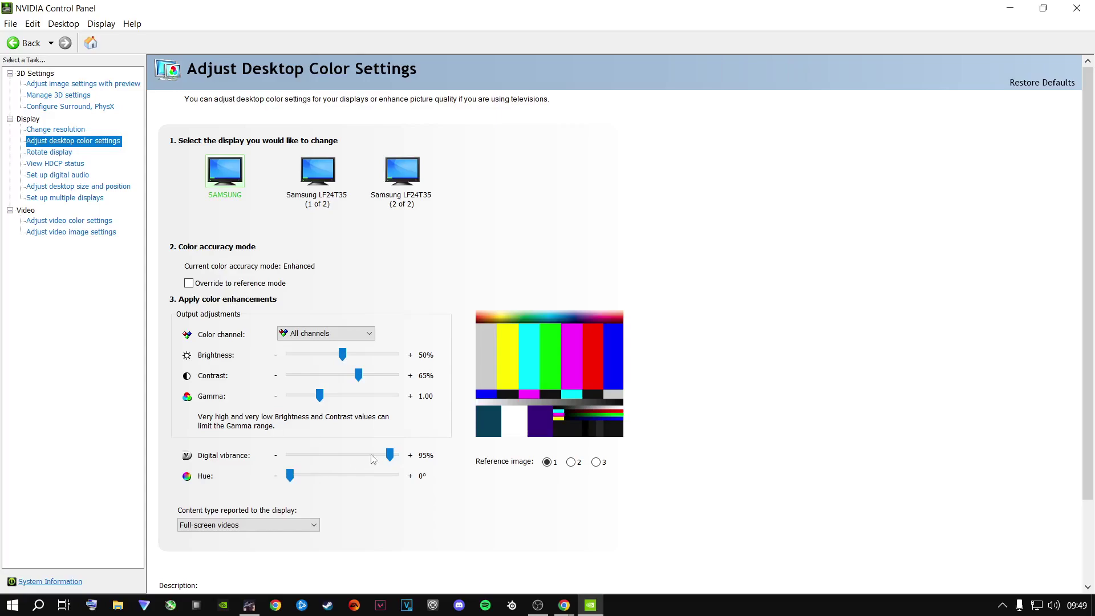
click(596, 463)
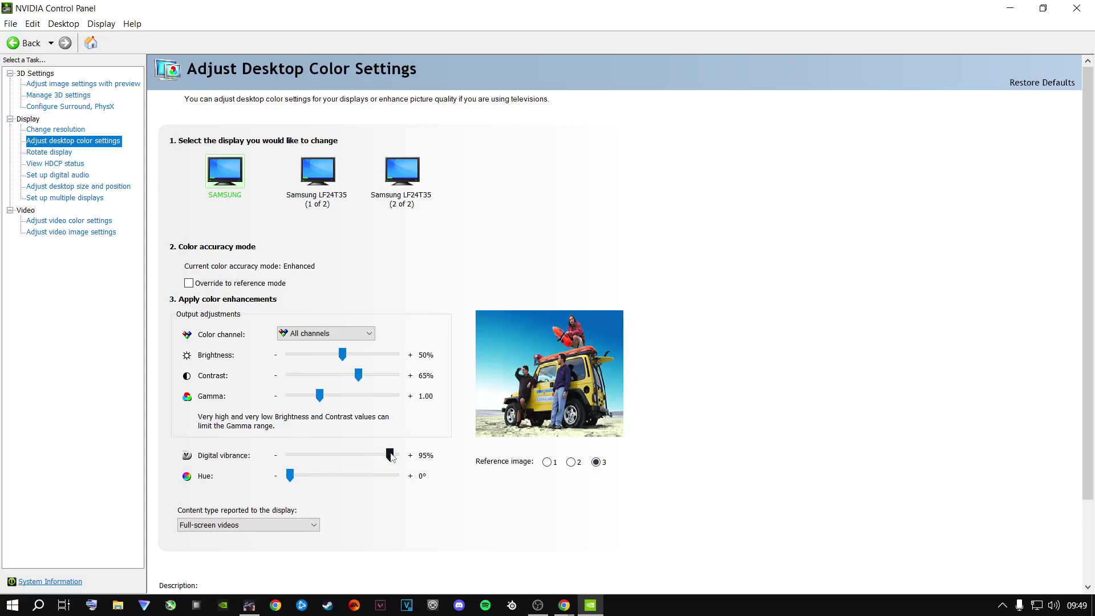
drag(391, 456, 207, 425)
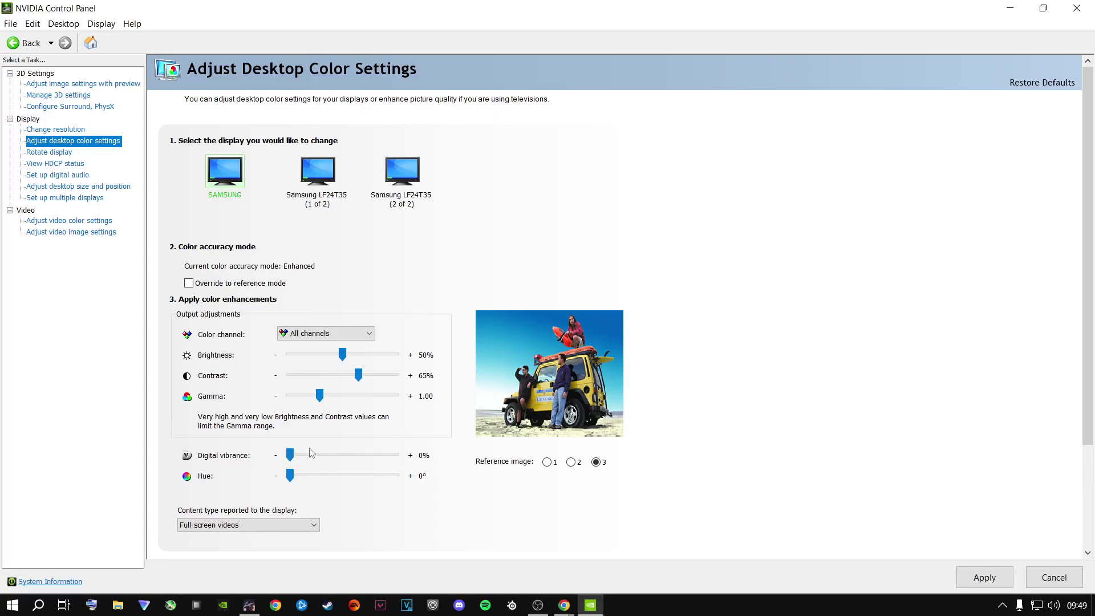
drag(290, 454, 345, 454)
drag(342, 454, 392, 456)
click(979, 577)
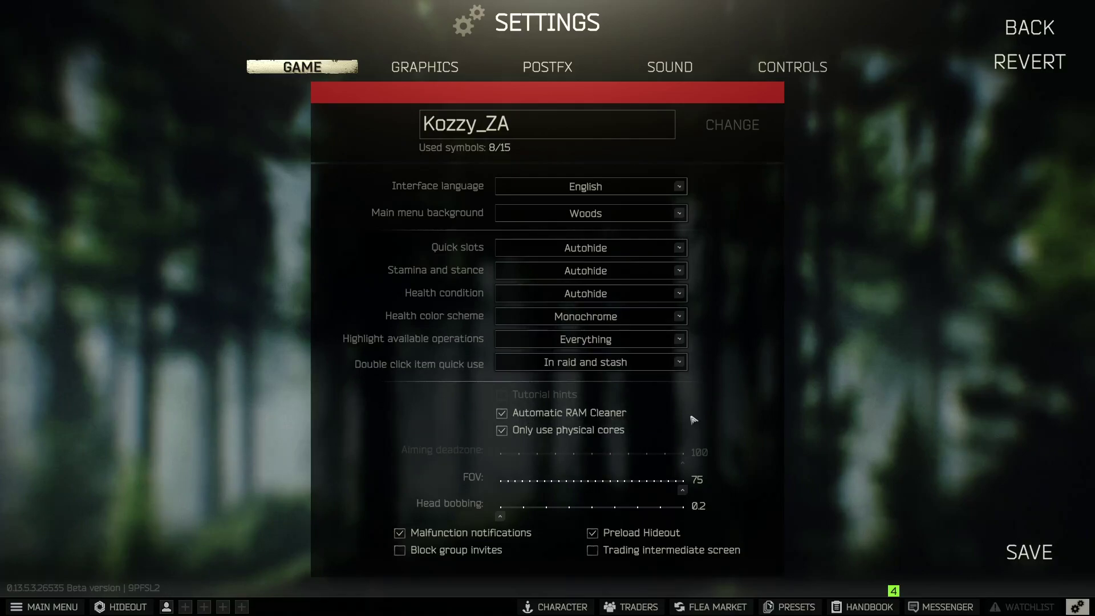
Step: In Escape from Tarkov's game settings, disable Automatic RAM Cleaner, compare FOV values of 60 and 75, and set the FOV to 60
click(502, 413)
drag(684, 493, 576, 496)
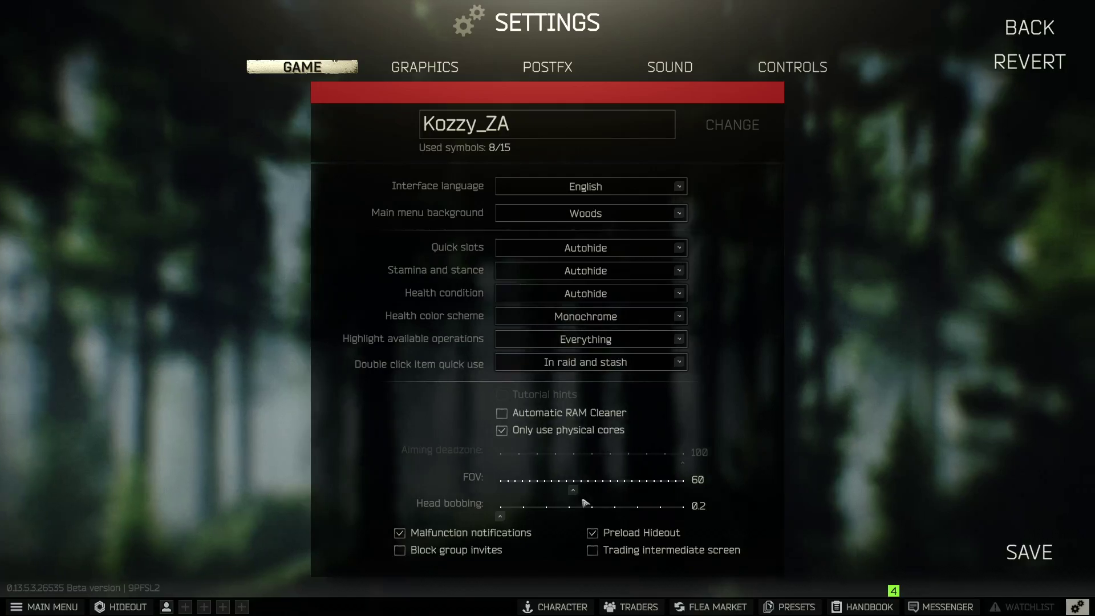
drag(572, 489, 740, 493)
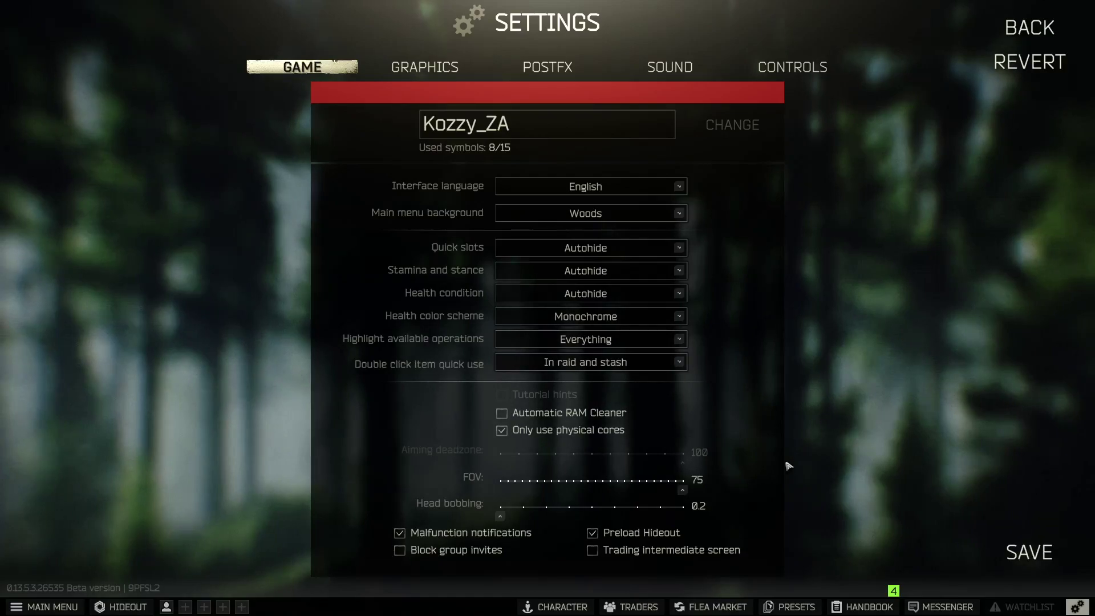
drag(683, 489, 573, 502)
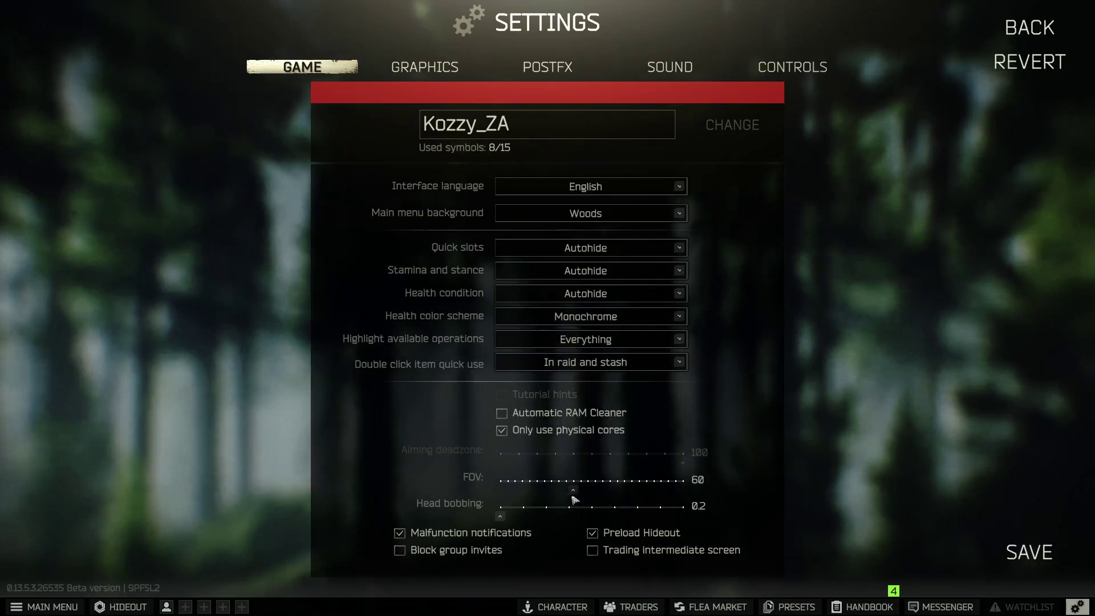